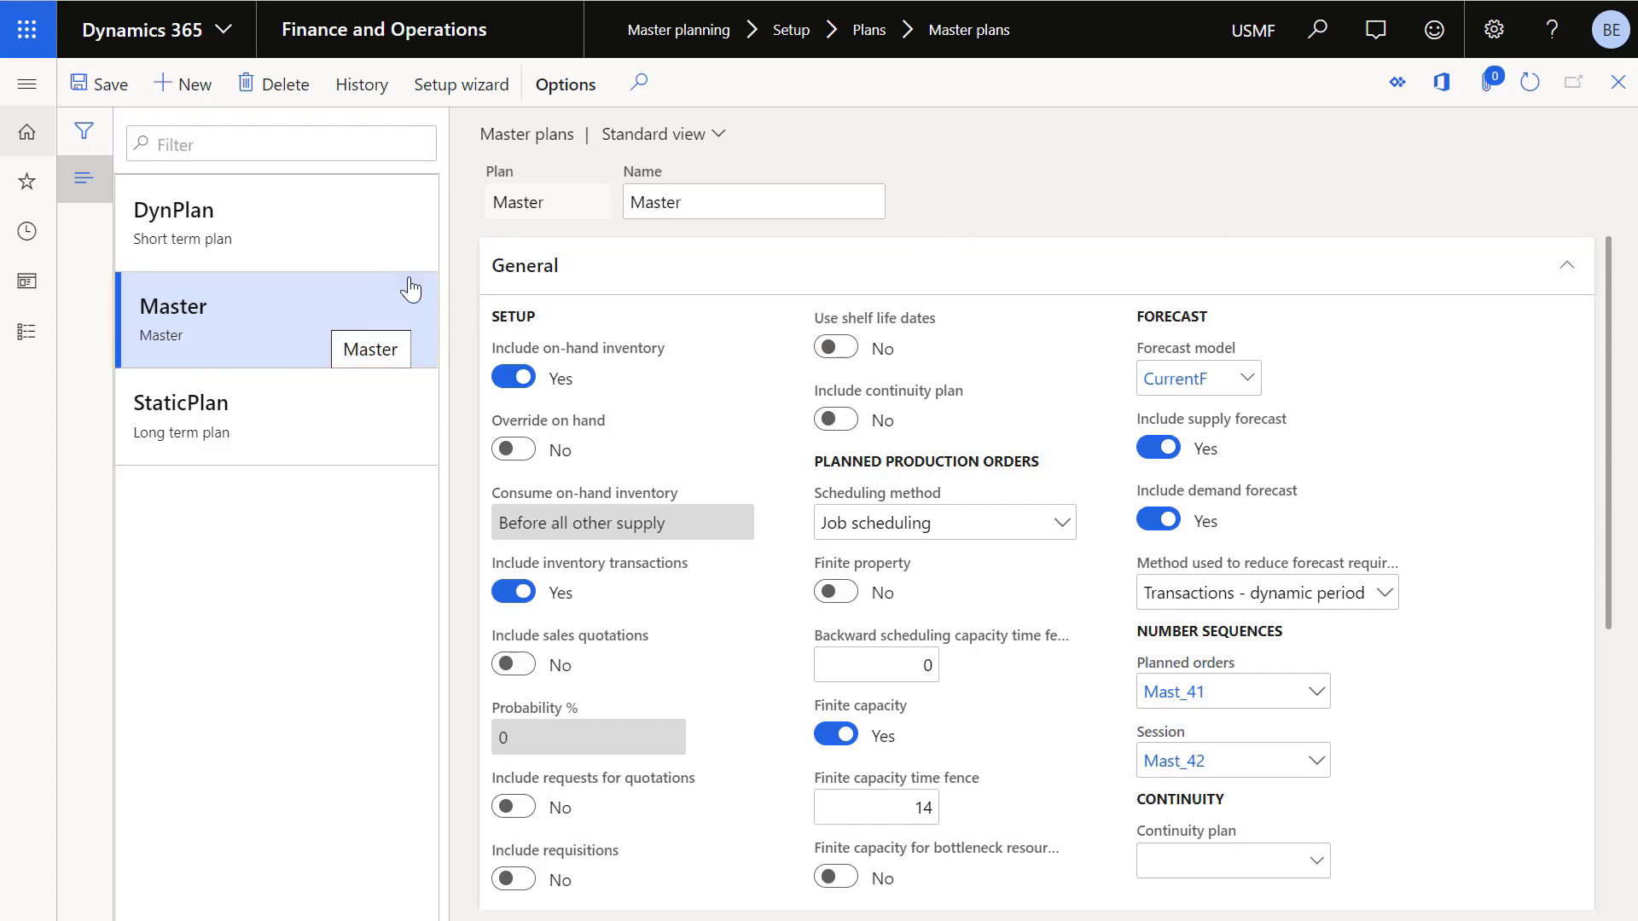
Launch the Setup wizard for the Master plan from the Master plans page.
left_click(480, 89)
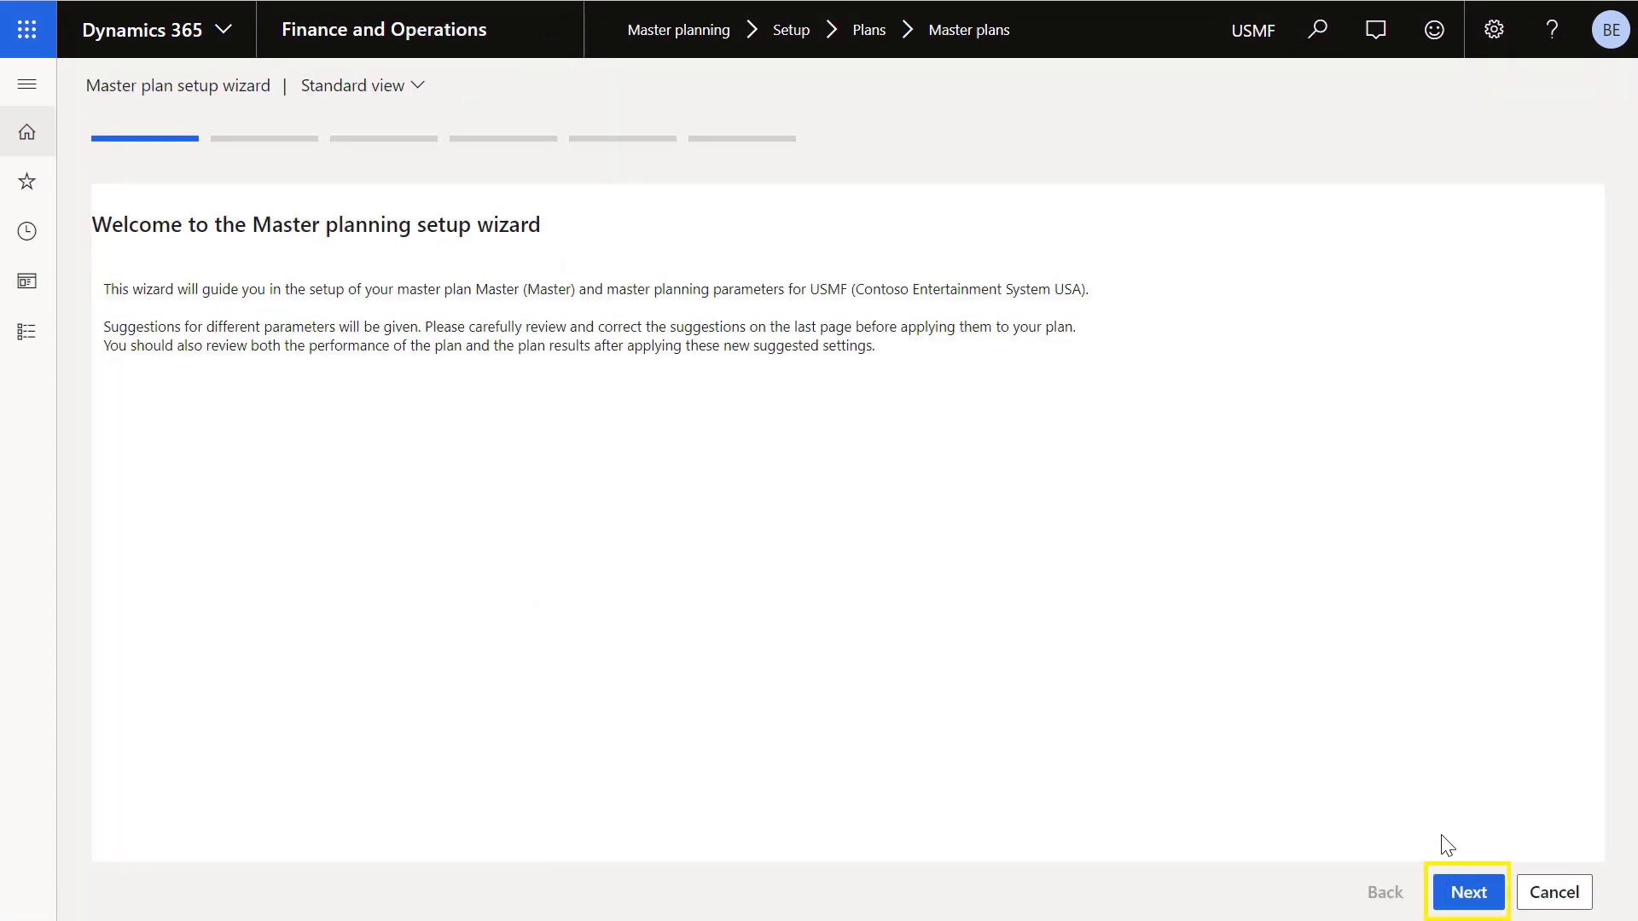
Change the expected planned orders per run from 1000 to 5000 and continue.
left_click(1467, 894)
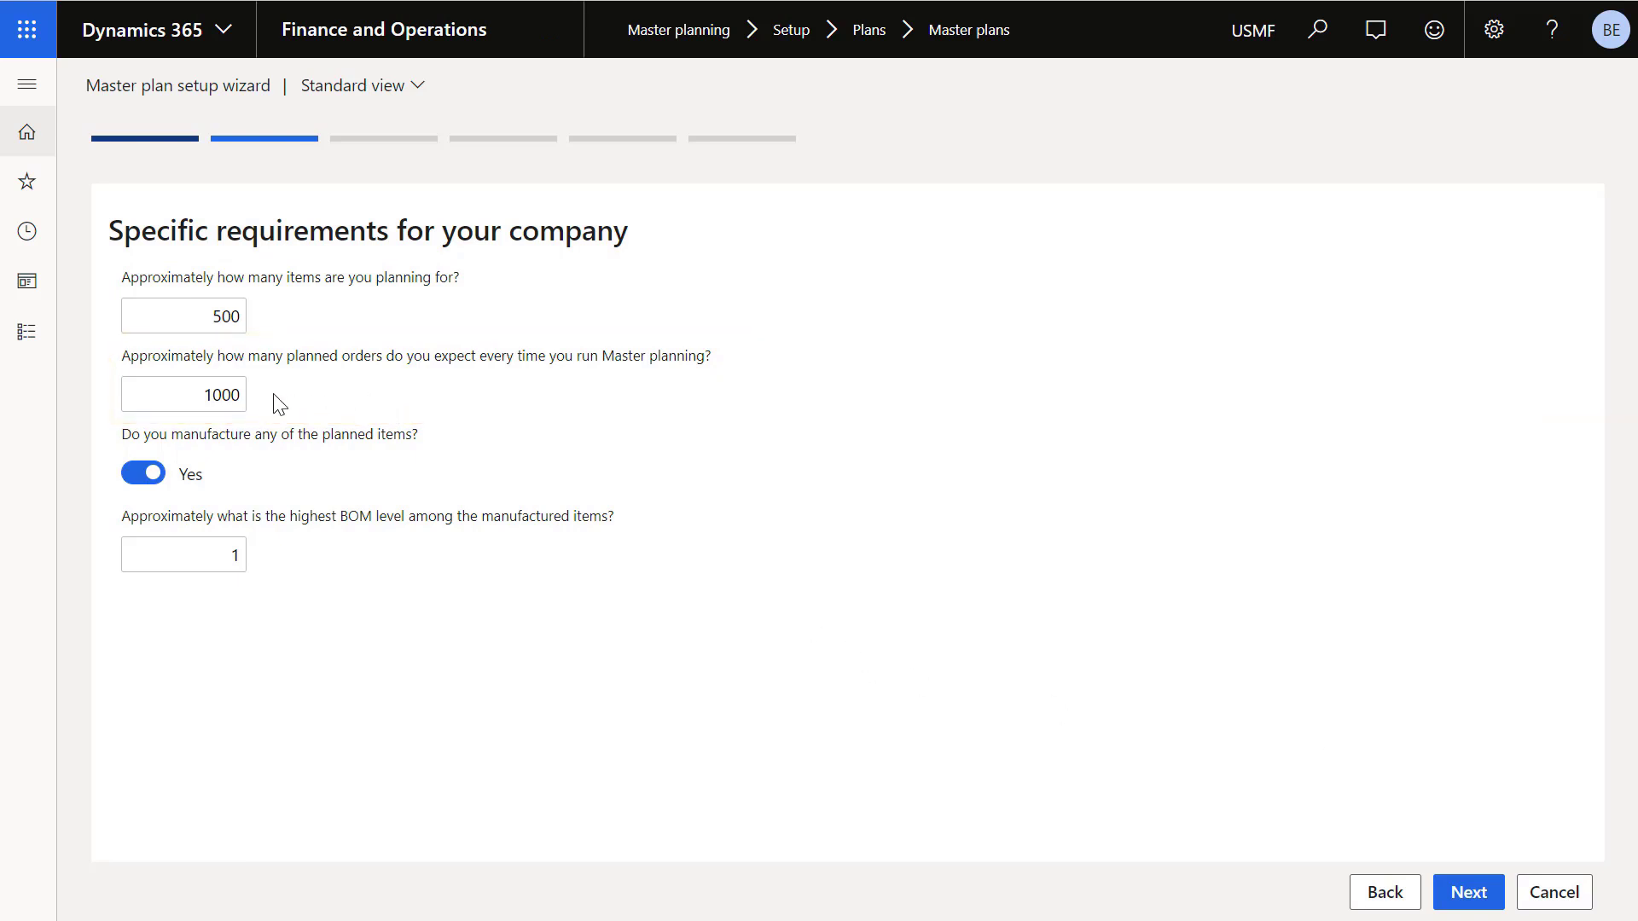
left_click_drag(200, 394, 265, 392)
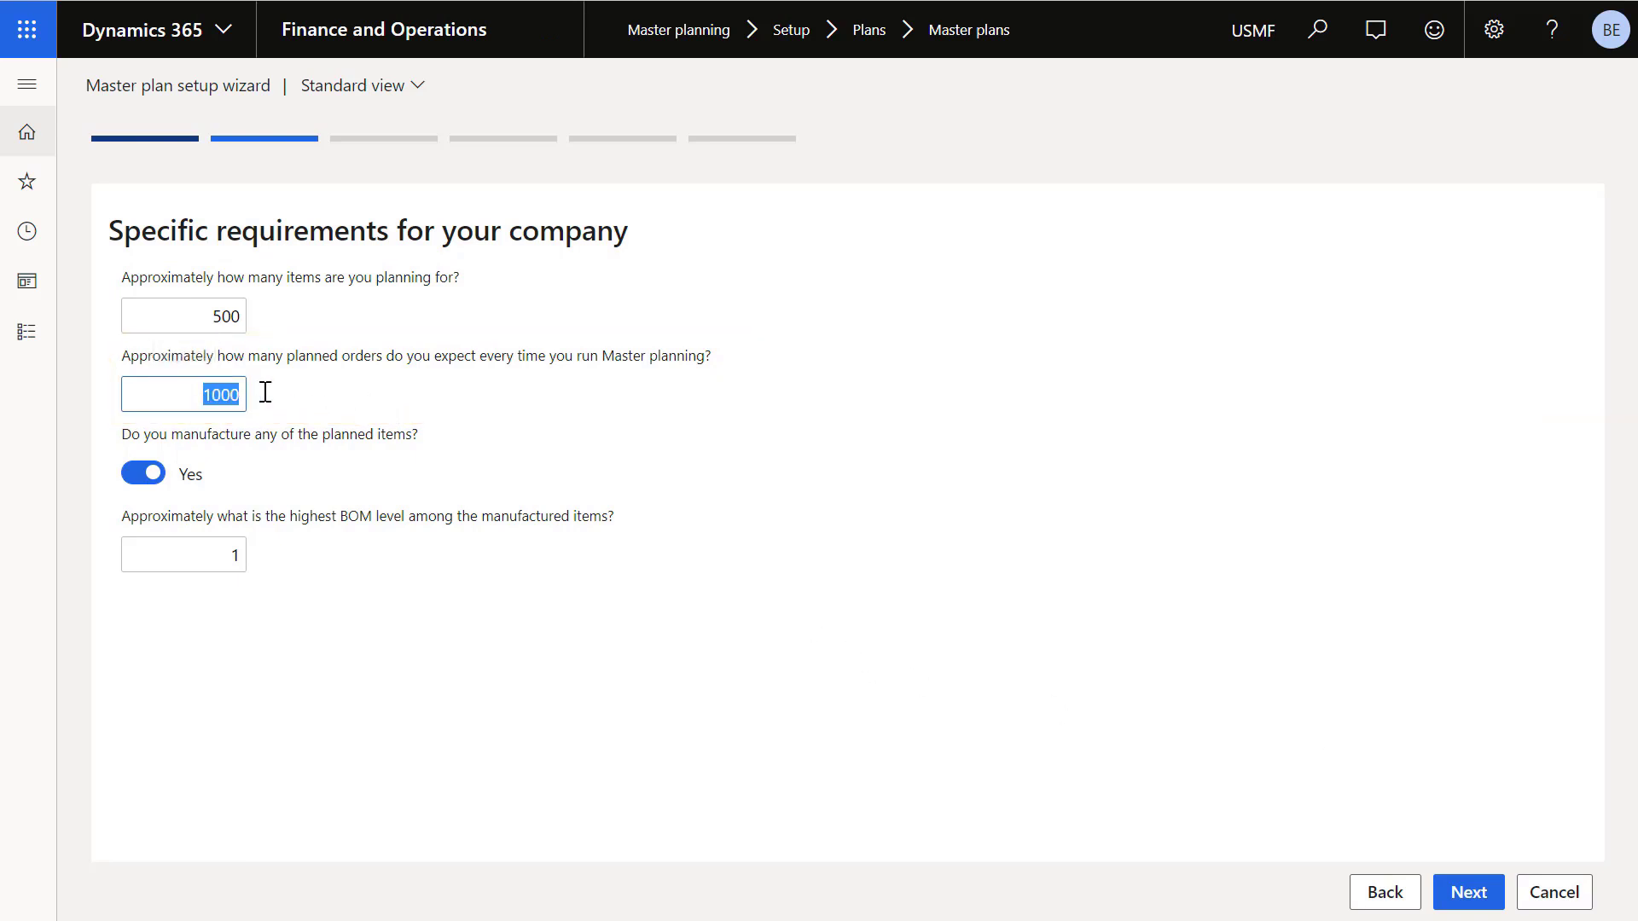
type("5000")
left_click(919, 711)
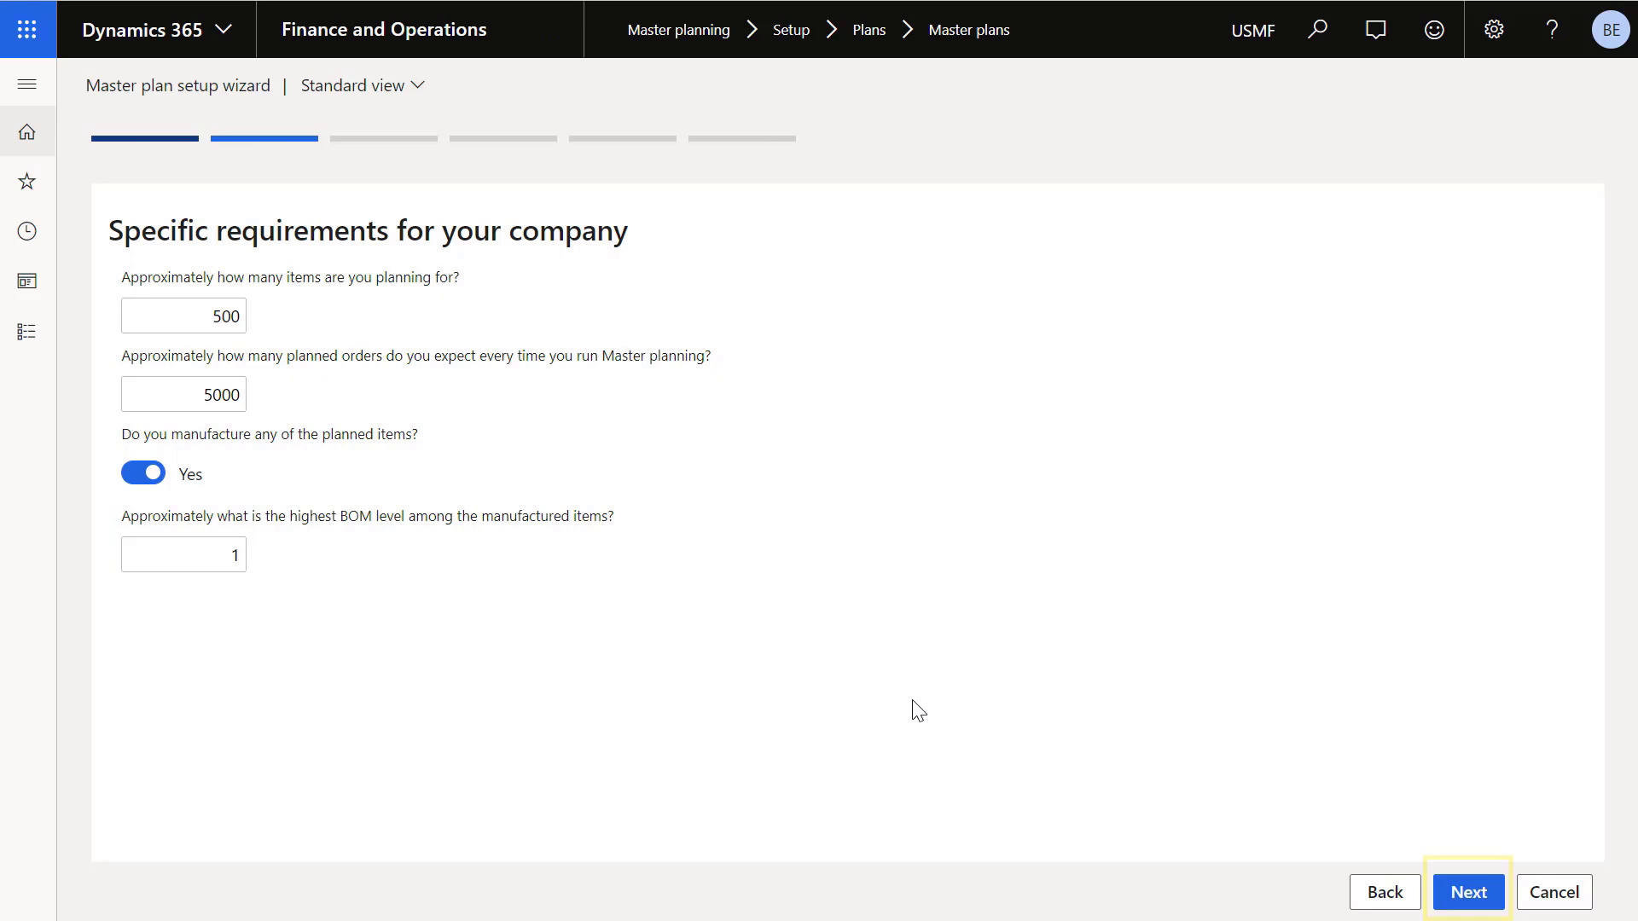
left_click(1467, 892)
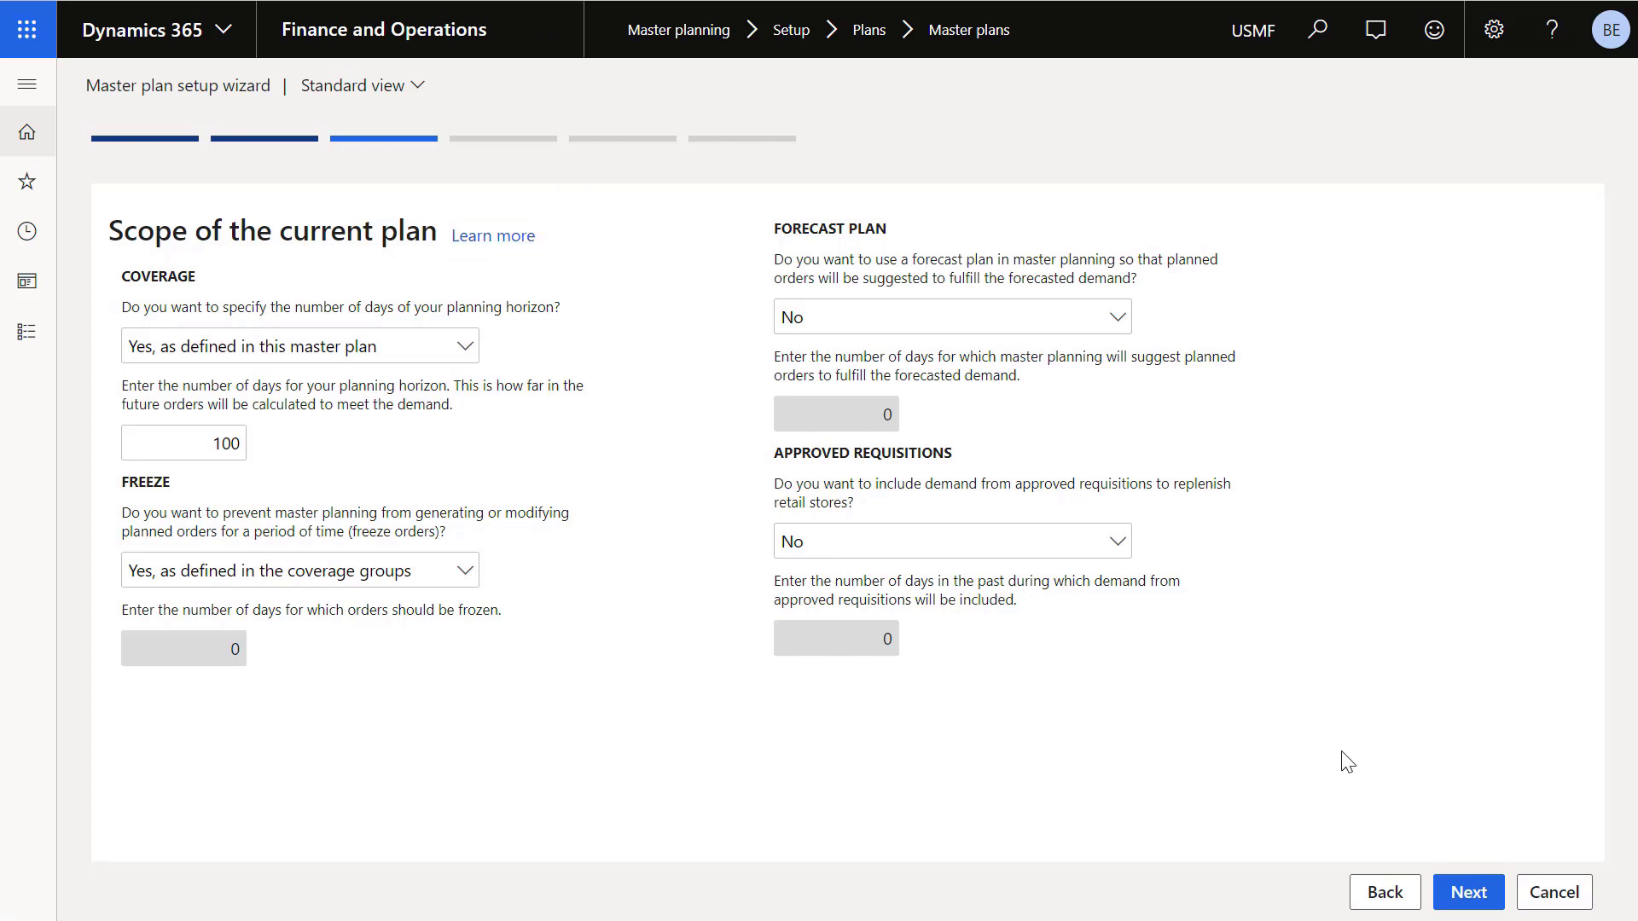
Keep the default plan scope and scheduling options, advancing to demand and supply updates.
left_click(1464, 893)
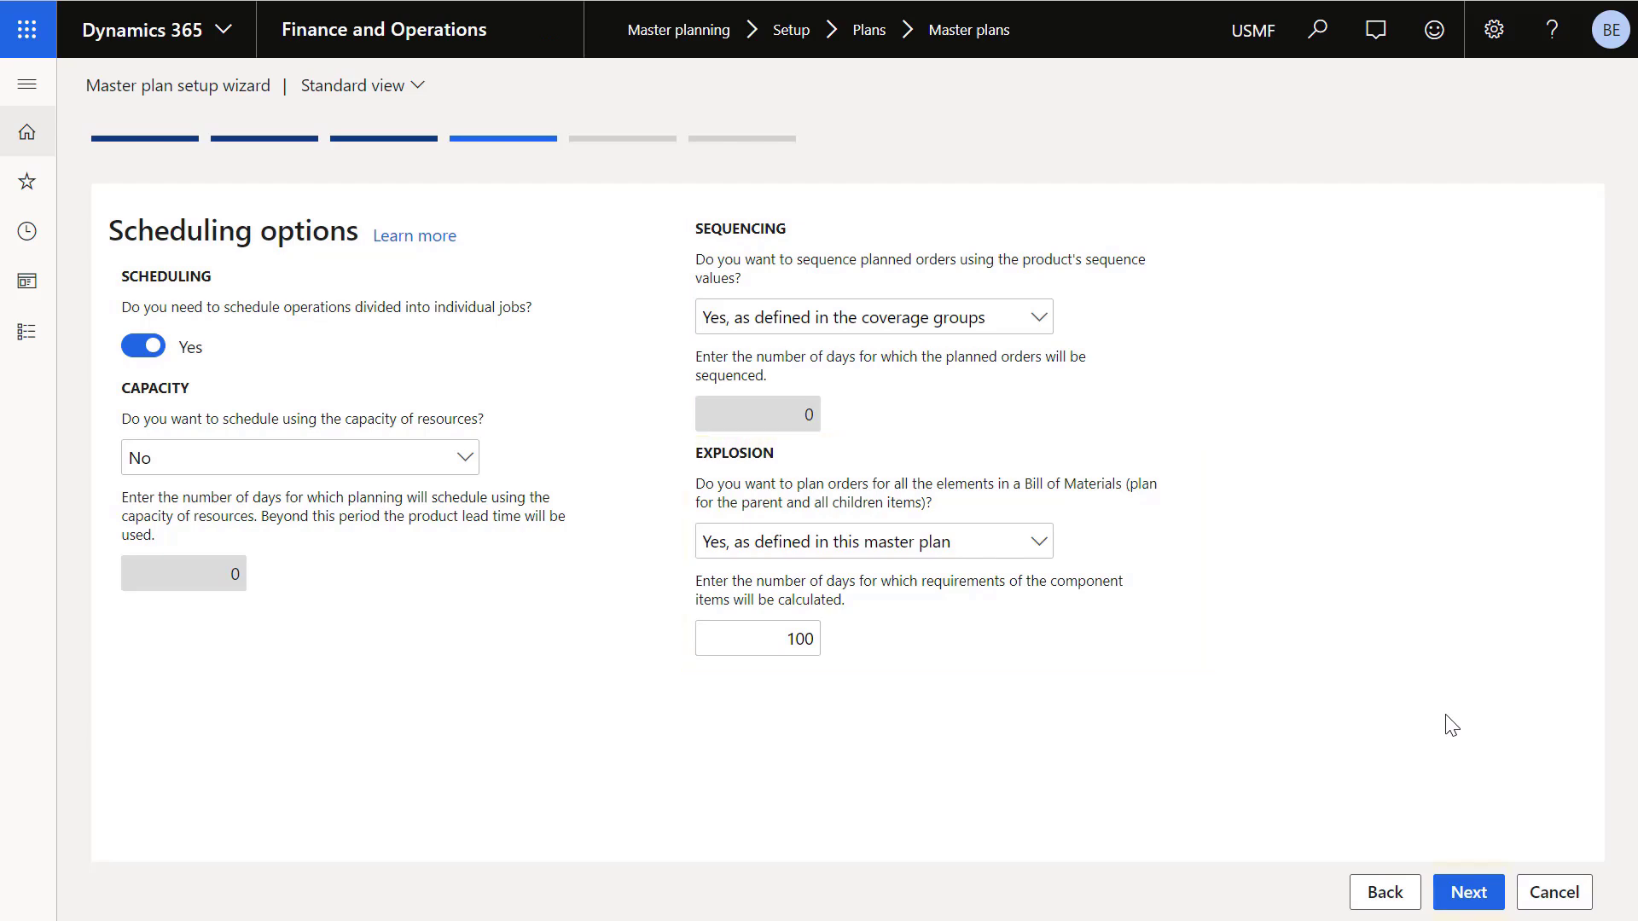
left_click(1464, 891)
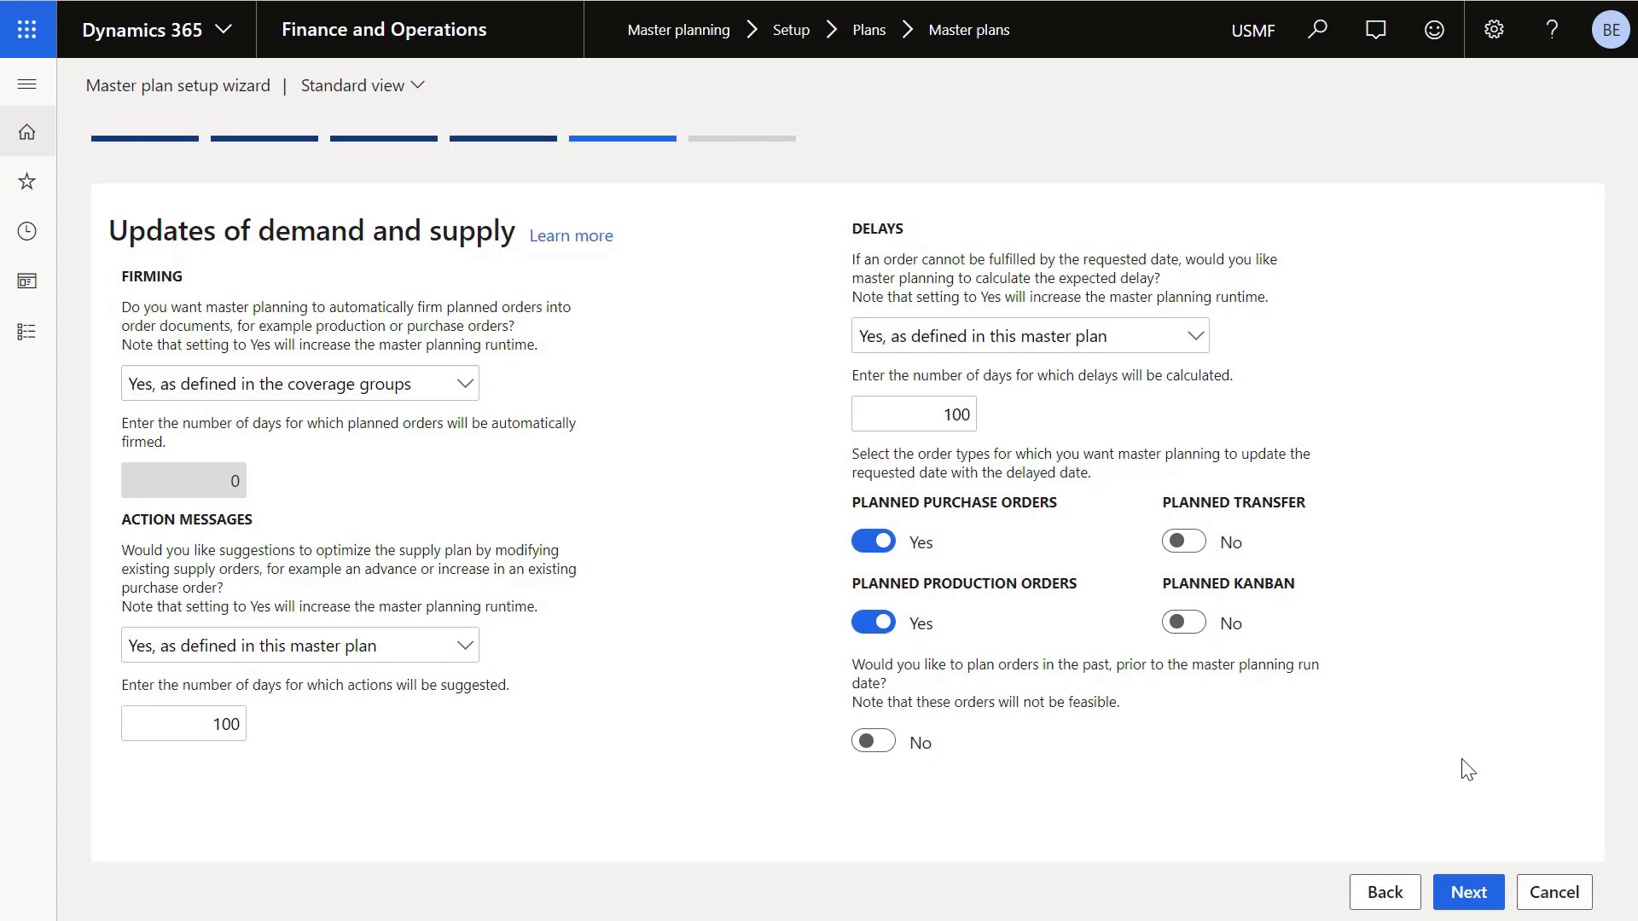
Reach the change summary proposing 3 threads and expand it to show all parameters.
left_click(1464, 892)
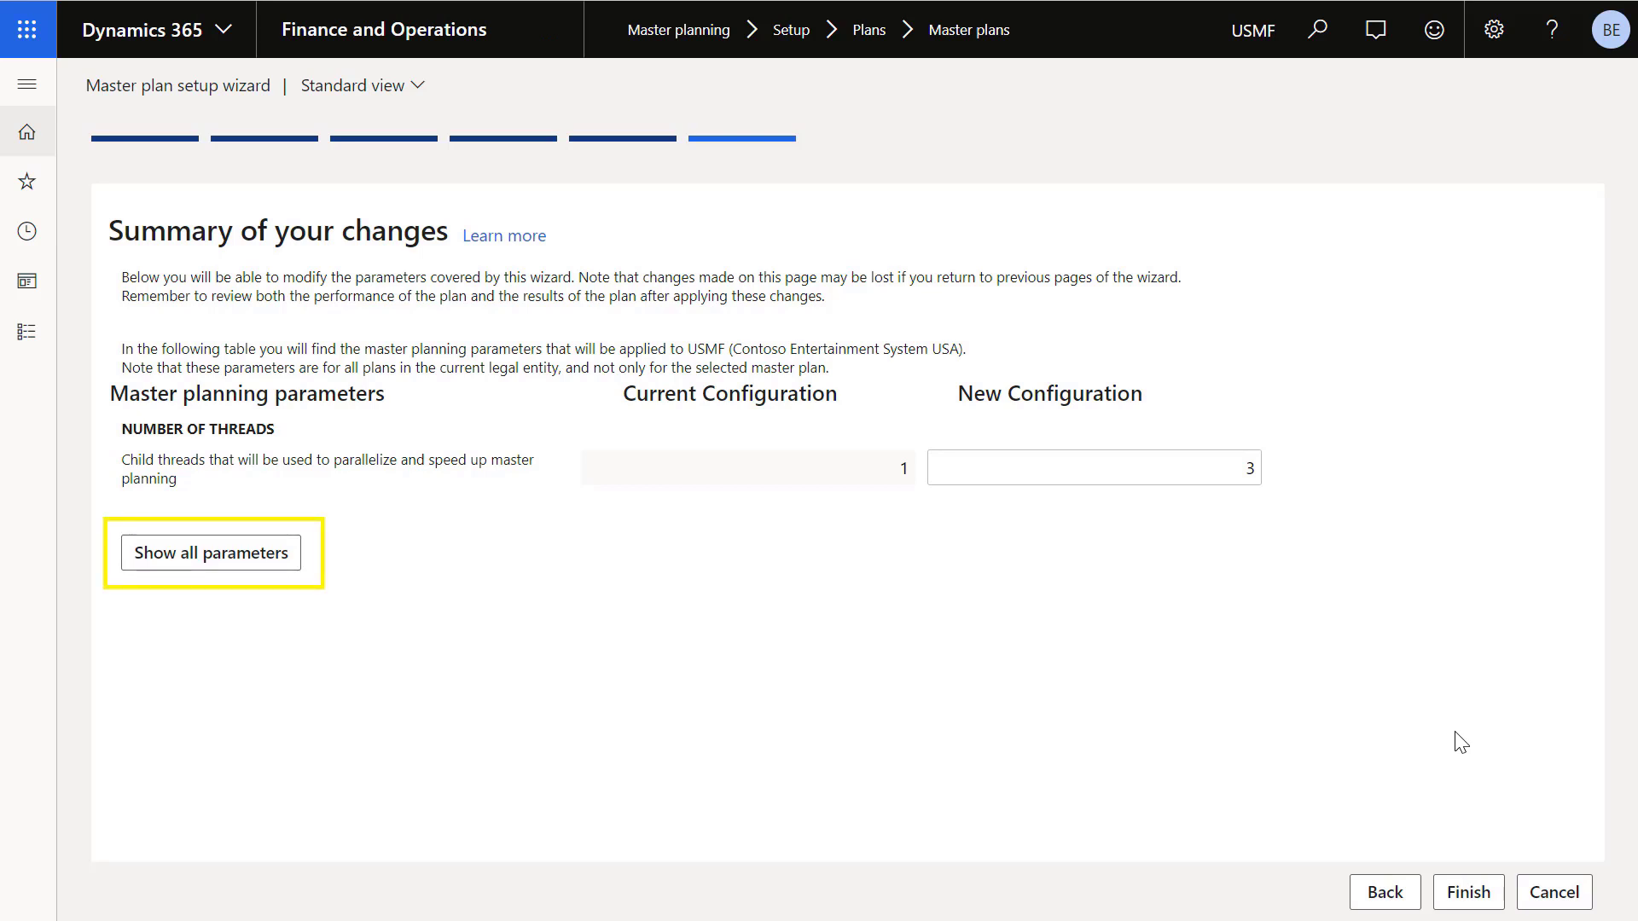
left_click(213, 563)
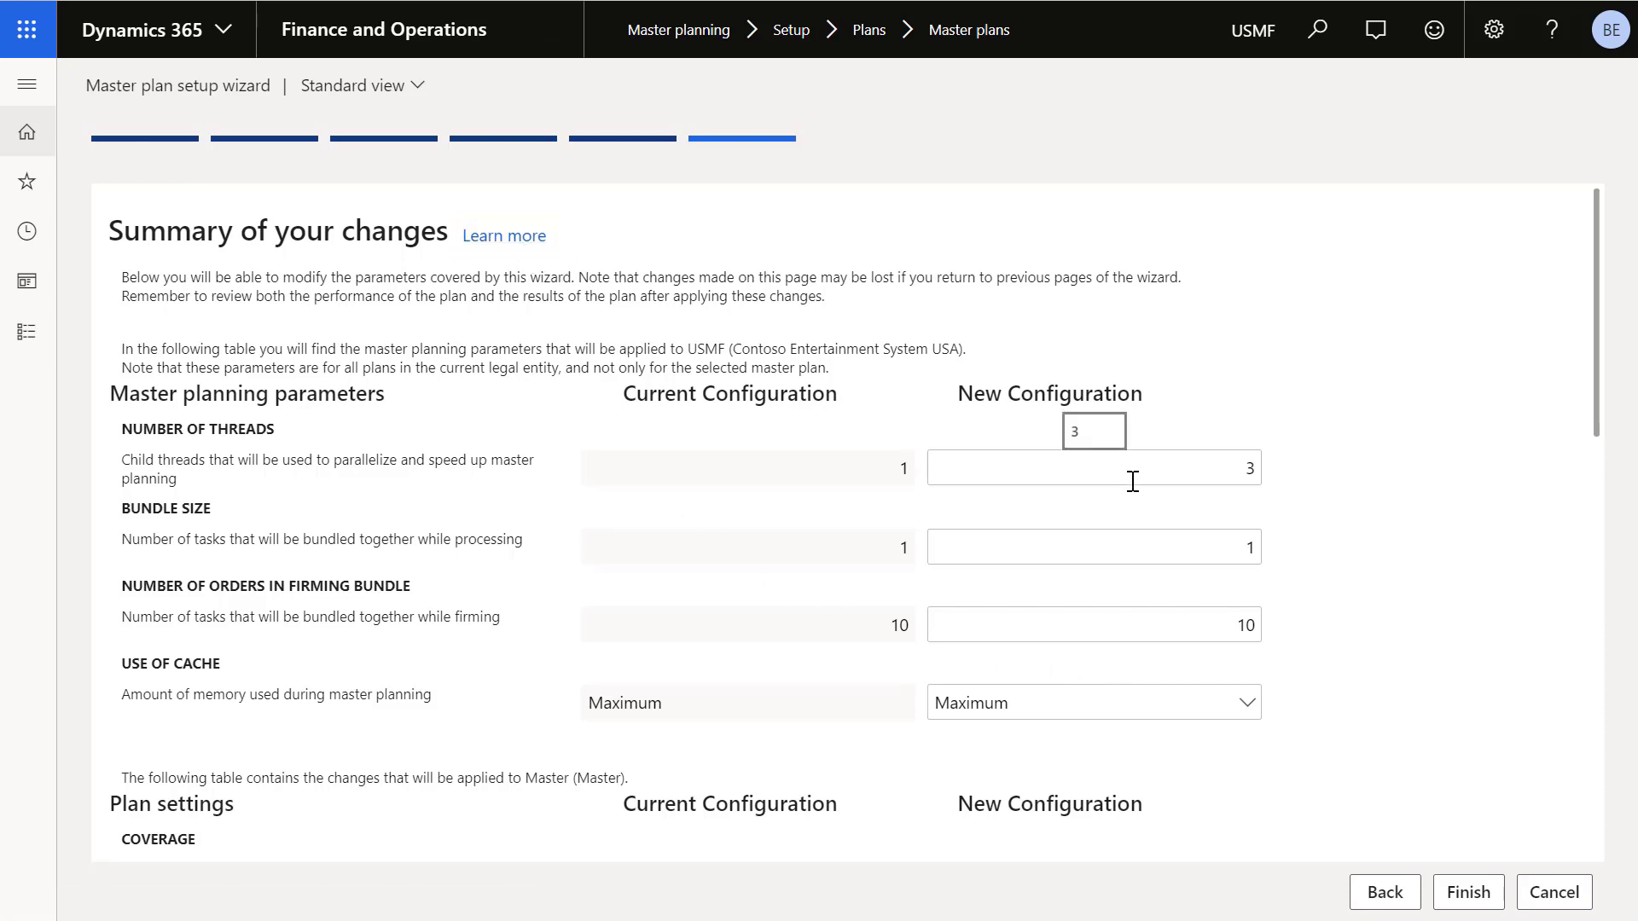
Finish the wizard to apply the 3-thread summary changes to the Master plan.
left_click(1467, 895)
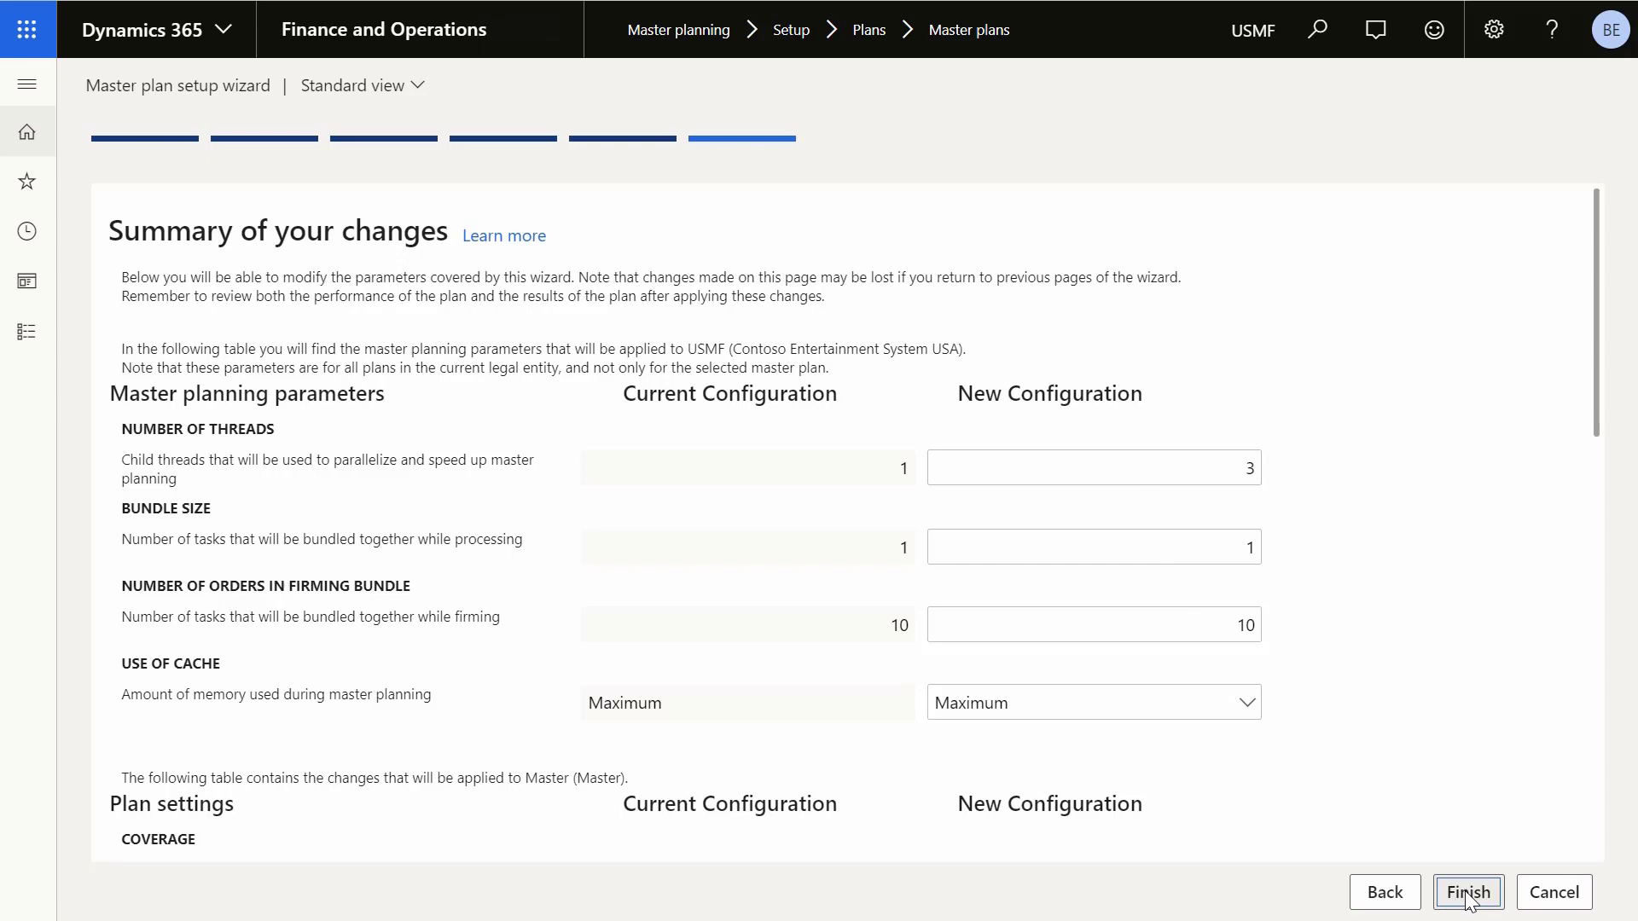